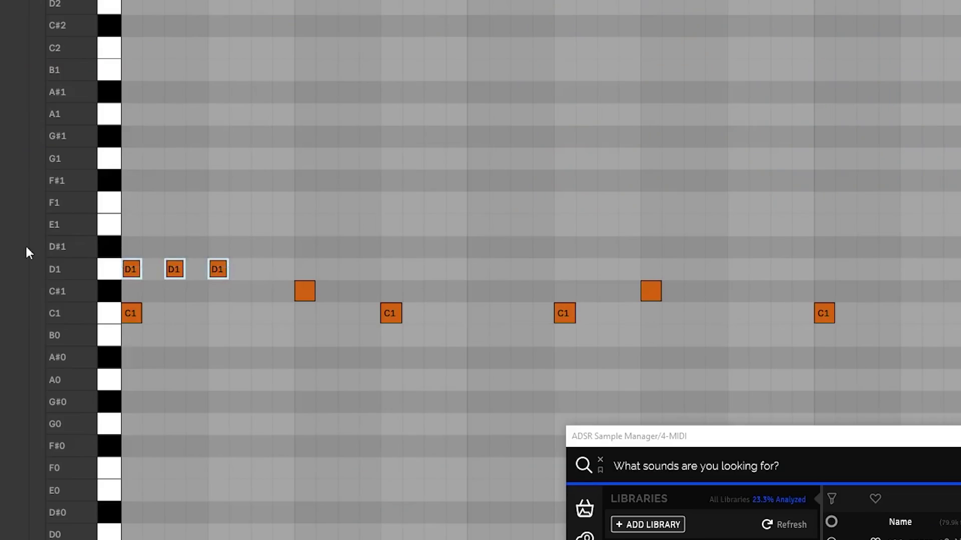
Replace the repeated D1 notes at the clip's start with an alternating pair, D#1 on the first beat and D1 half a beat after.
{"action": "key", "text": "Delete"}
{"action": "left_click", "coordinate": [233, 325]}
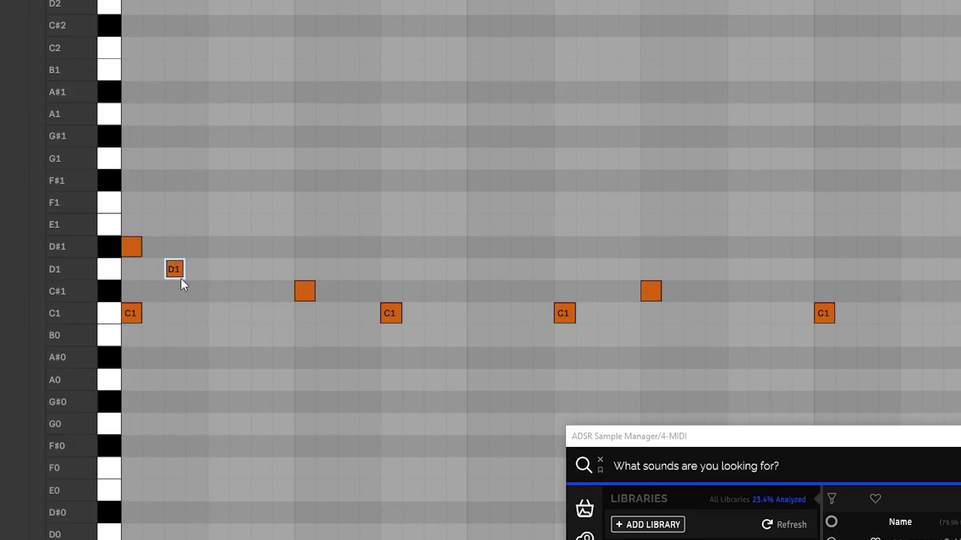
{"action": "left_click_drag", "start_coordinate": [207, 271], "coordinate": [132, 230]}
Duplicate the alternating D#1 and D1 notes across the rest of the four-bar drum clip.
{"action": "key", "text": "ctrl+d"}
{"action": "key", "text": "ctrl+d"}
{"action": "key", "text": "ctrl+d"}
{"action": "key", "text": "ctrl+d"}
{"action": "key", "text": "ctrl+d"}
{"action": "key", "text": "ctrl+d"}
{"action": "key", "text": "ctrl+d"}
{"action": "key", "text": "ctrl+d"}
{"action": "key", "text": "ctrl+d"}
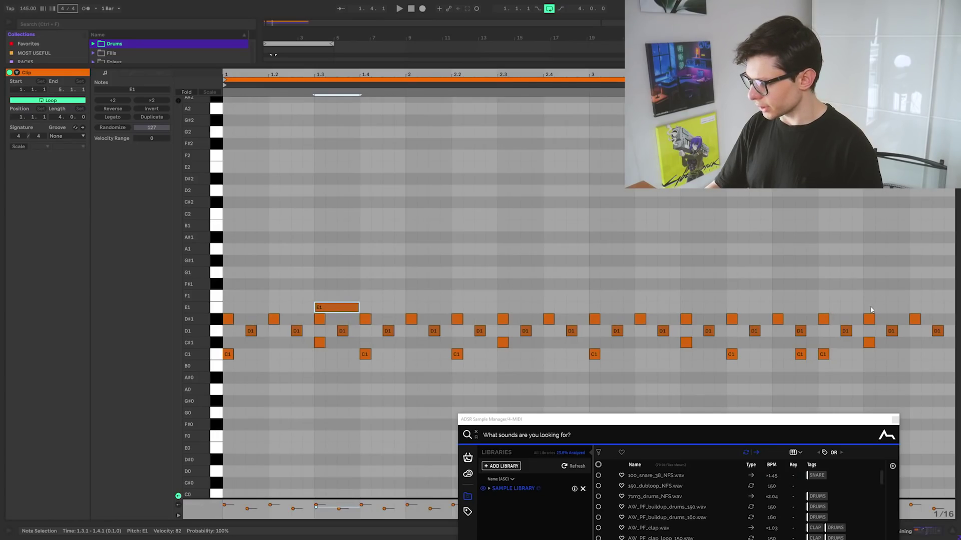
Draw a rising E1, F1, F#1, G1 run over the clip's last two beats and a continuous row of 1/16 notes on G#1.
{"action": "left_click_drag", "start_coordinate": [888, 308], "coordinate": [905, 297]}
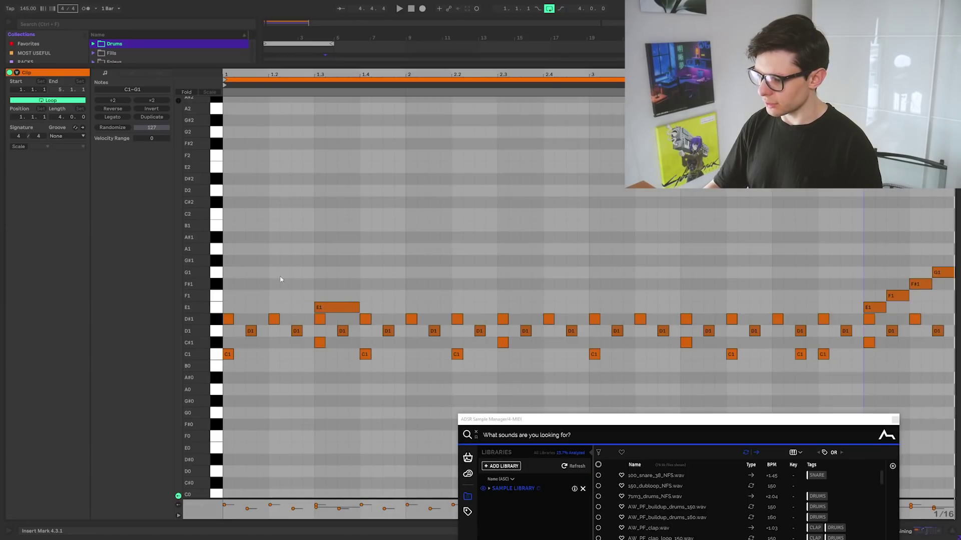
{"action": "left_click_drag", "start_coordinate": [229, 260], "coordinate": [653, 261]}
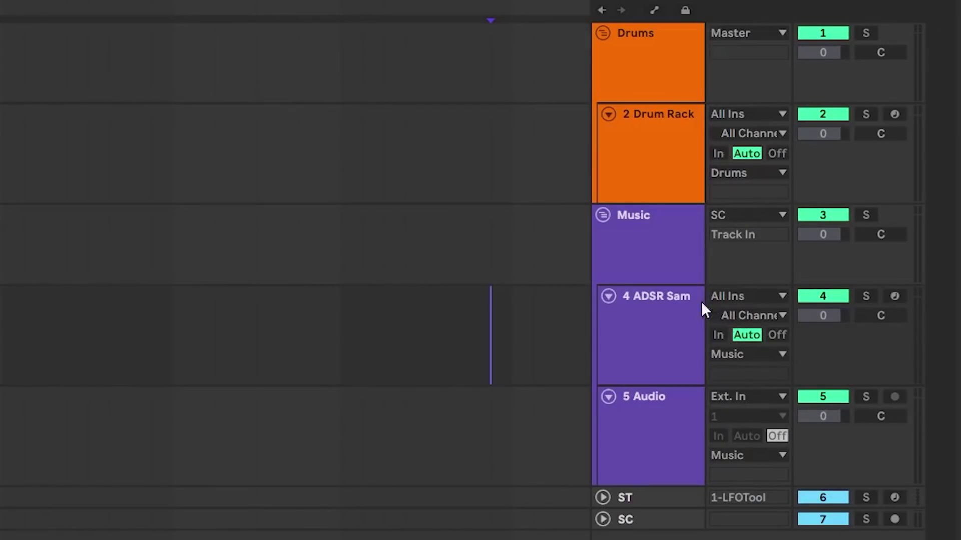
Filter the ADSR Sample Manager by Kick, pick a random sample and load Cymatics - Kick 99 - B onto the drum rack's C1 pad.
{"action": "left_click", "coordinate": [673, 312]}
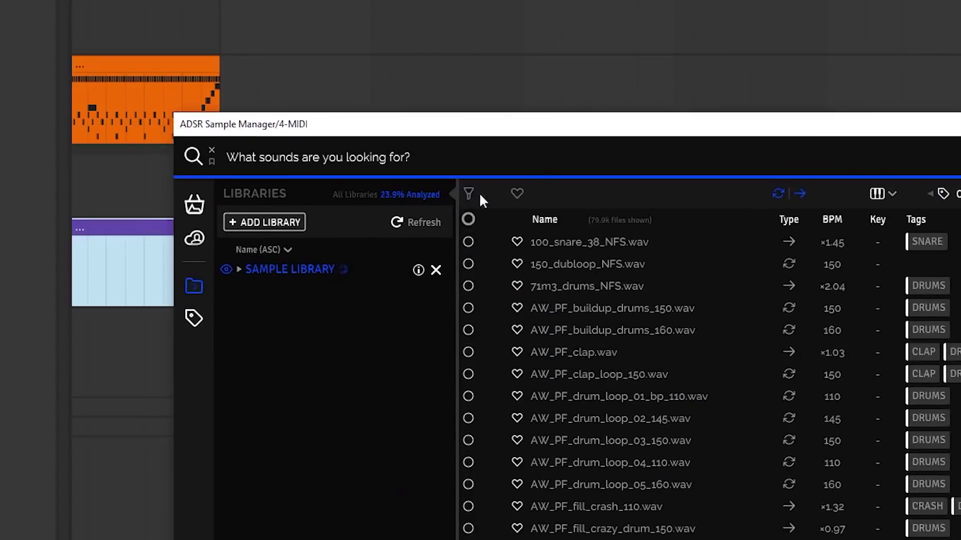
{"action": "type", "text": "kick"}
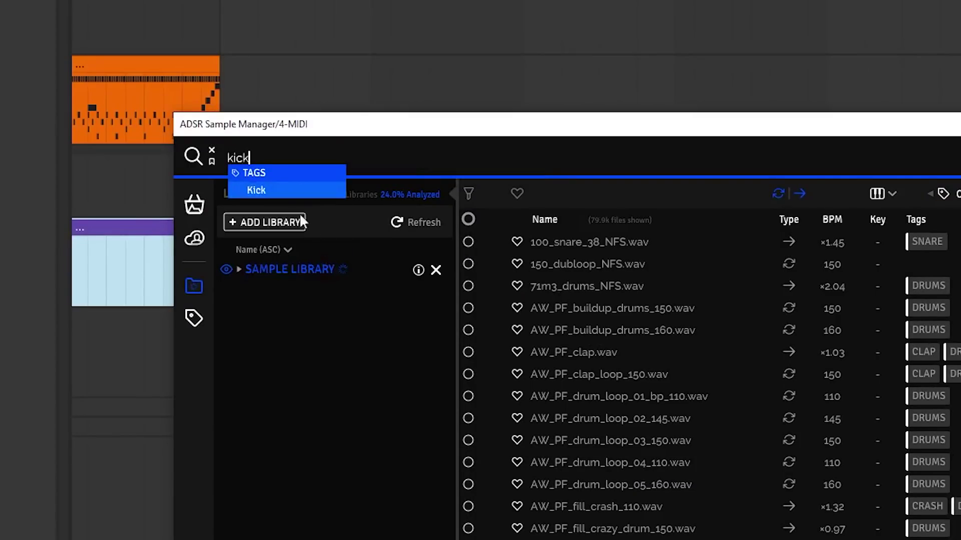
{"action": "key", "text": "Return"}
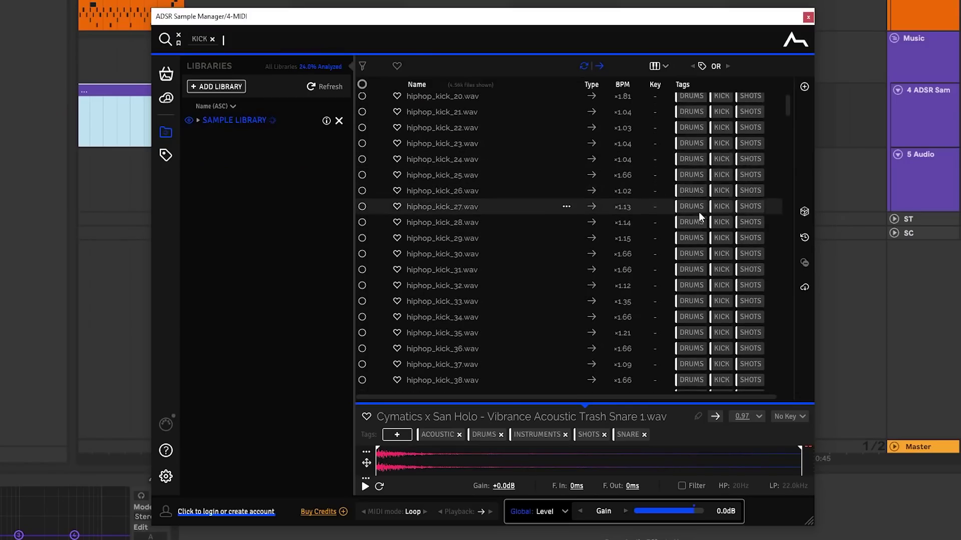
{"action": "scroll", "coordinate": [691, 205], "scroll_direction": "up", "scroll_amount": 5}
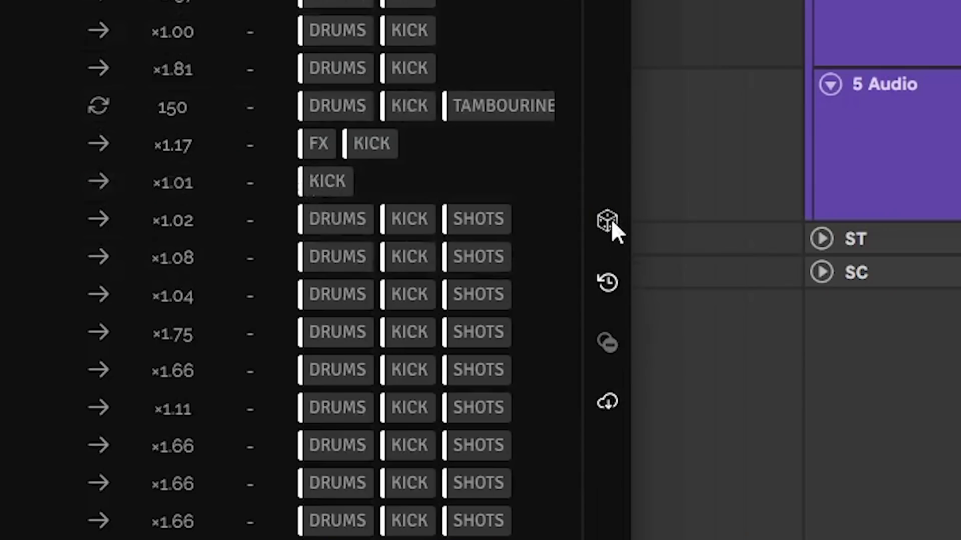
{"action": "left_click", "coordinate": [804, 211]}
{"action": "left_click_drag", "start_coordinate": [441, 100], "coordinate": [448, 108]}
{"action": "left_click_drag", "start_coordinate": [657, 192], "coordinate": [185, 503]}
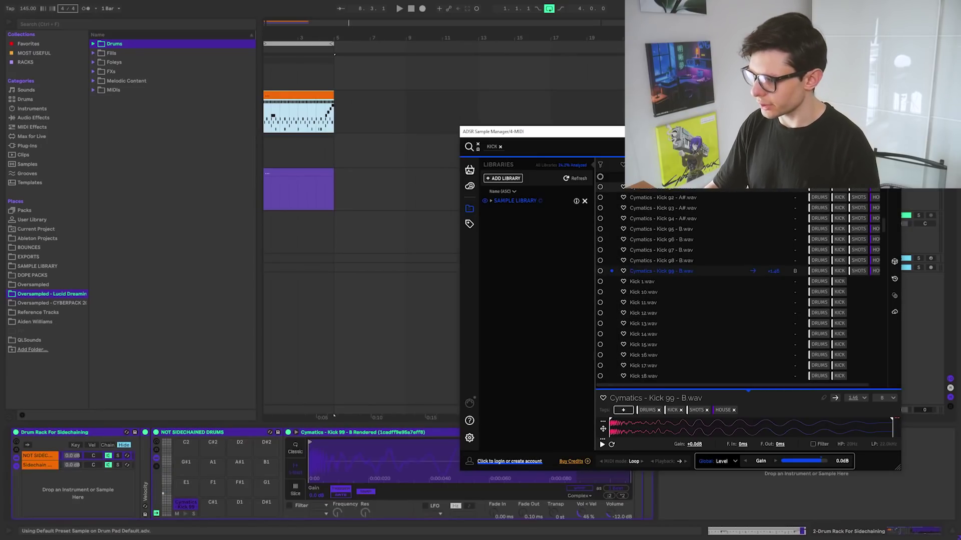
Filter the samples by Snare and load KSHMR Trap Snare 13 (G#) onto the drum rack's C#1 pad.
{"action": "double_click", "coordinate": [298, 113]}
{"action": "key", "text": "ctrl+alt+e"}
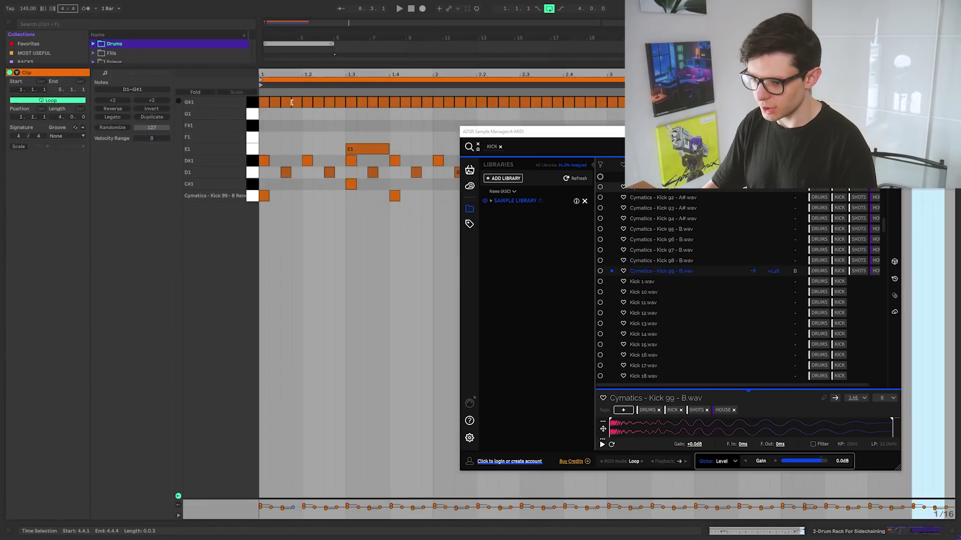
{"action": "left_click", "coordinate": [463, 144]}
{"action": "key", "text": "BackSpace"}
{"action": "type", "text": "snare"}
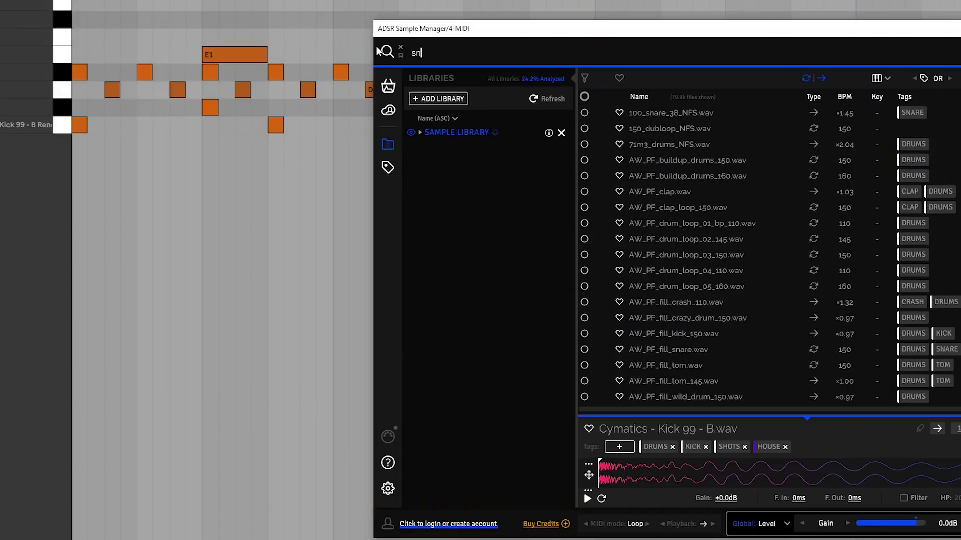
{"action": "key", "text": "Return"}
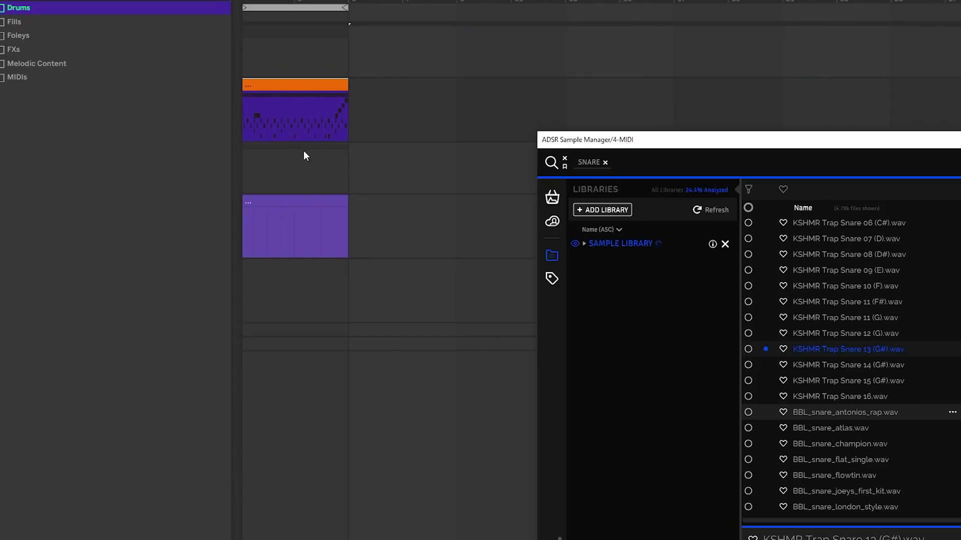
Load Oversampled_CYBERPACK_closed_hihat_70 onto the D1 pad and open hi-hat samples onto the D#1 and E1 pads.
{"action": "double_click", "coordinate": [295, 87]}
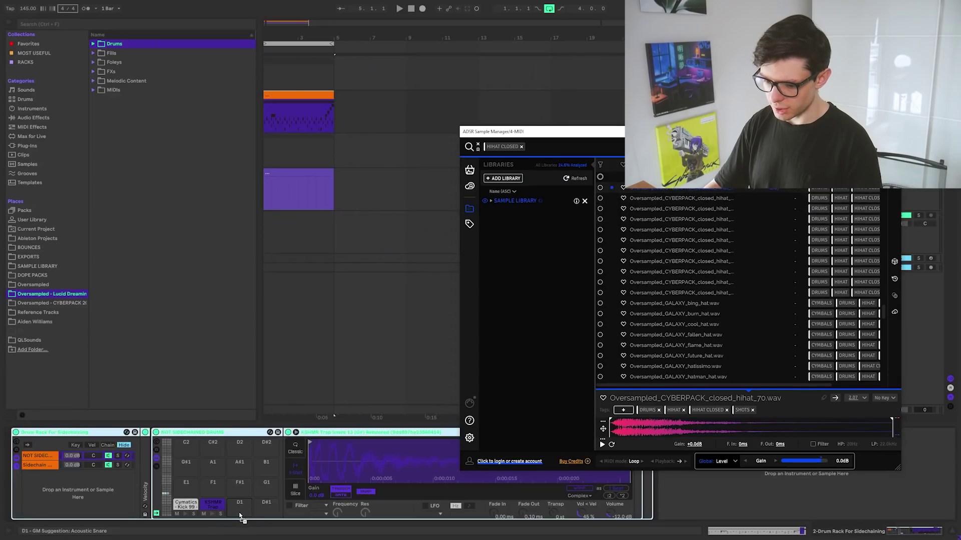
{"action": "left_click", "coordinate": [521, 146]}
{"action": "type", "text": "open"}
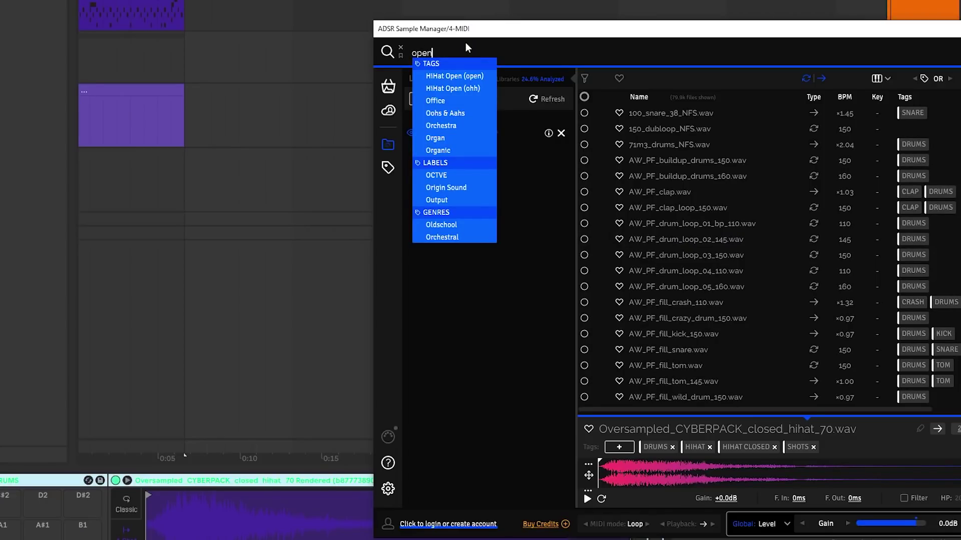
{"action": "key", "text": "Return"}
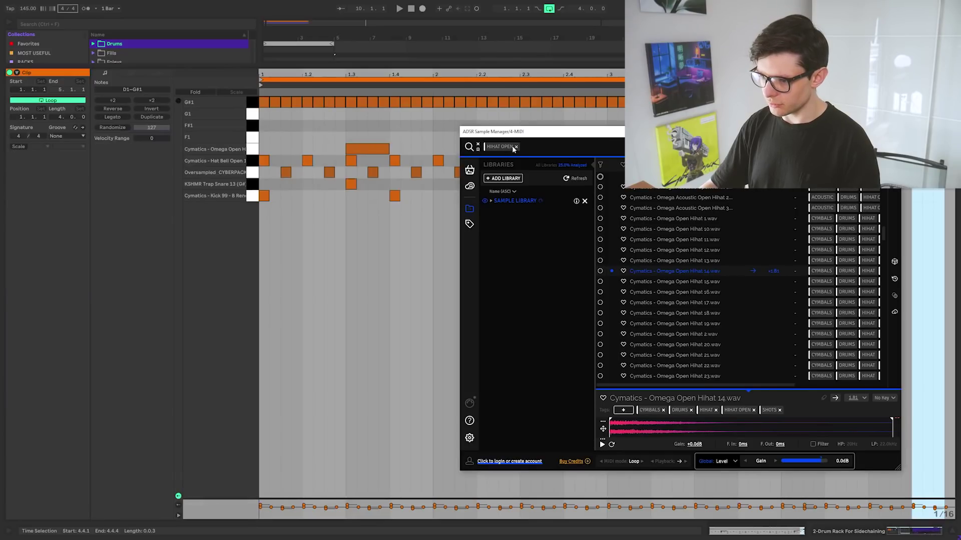
Filter the samples by Tom and load a different tom onto each of the F1, F#1, G1 and G#1 pads.
{"action": "left_click", "coordinate": [515, 147]}
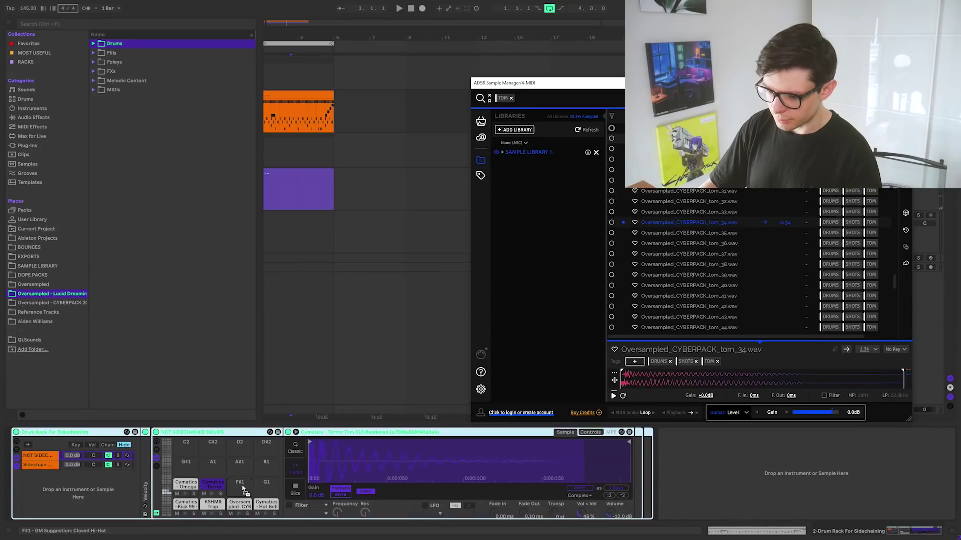
{"action": "left_click_drag", "start_coordinate": [244, 491], "coordinate": [244, 492]}
{"action": "scroll", "coordinate": [701, 261], "scroll_direction": "up", "scroll_amount": 10}
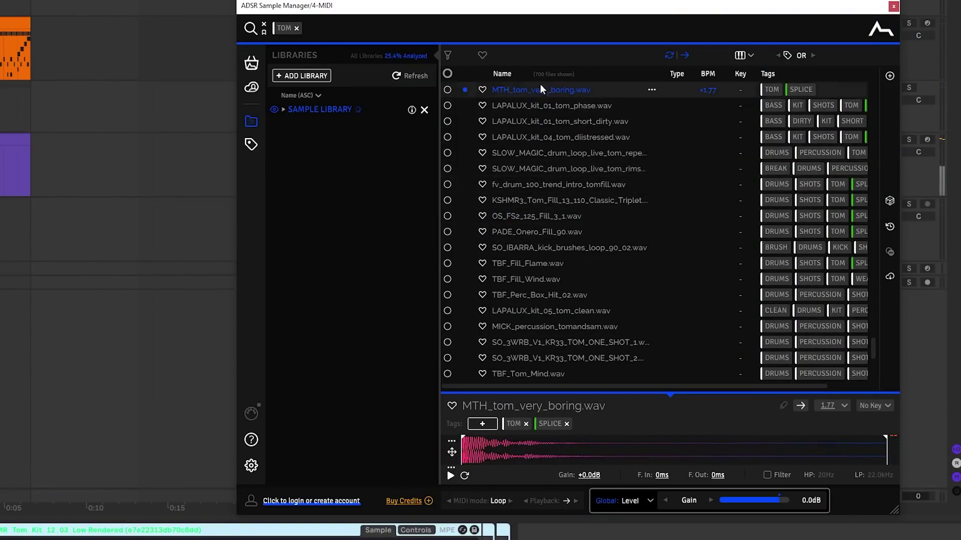
Filter the samples by HiHat, pick a random one and load Cymatics - Titan Closed Hihat 28 onto the A1 pad.
{"action": "left_click", "coordinate": [510, 98]}
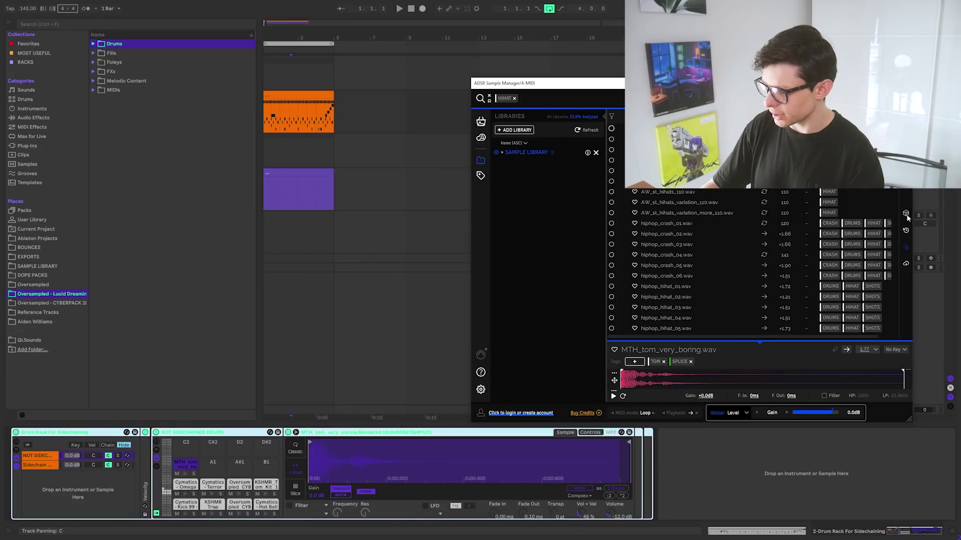
{"action": "left_click", "coordinate": [906, 215]}
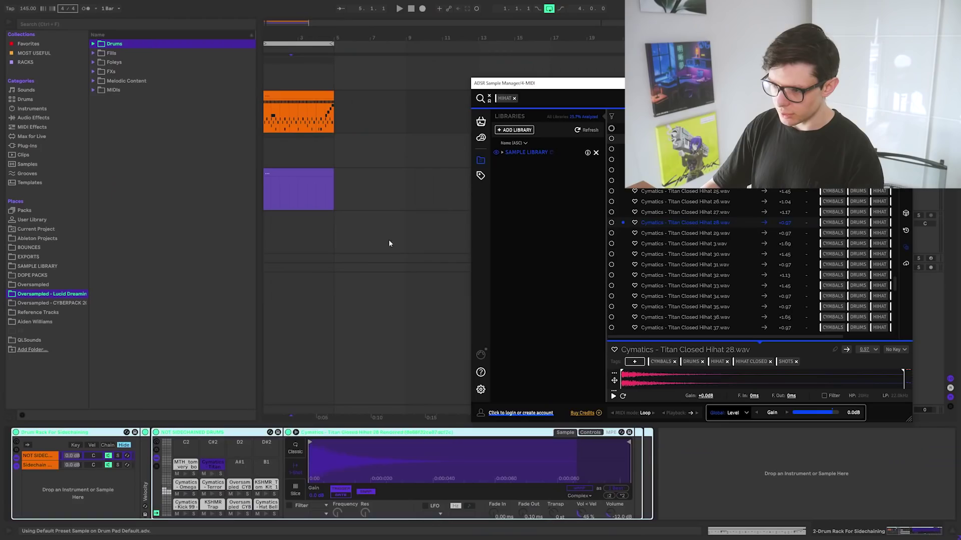
{"action": "scroll", "coordinate": [761, 261], "scroll_direction": "up", "scroll_amount": 3}
Move the sample manager window clear of the drum clip and play the drum loop to check how it sounds.
{"action": "left_click_drag", "start_coordinate": [500, 80], "coordinate": [546, 243]}
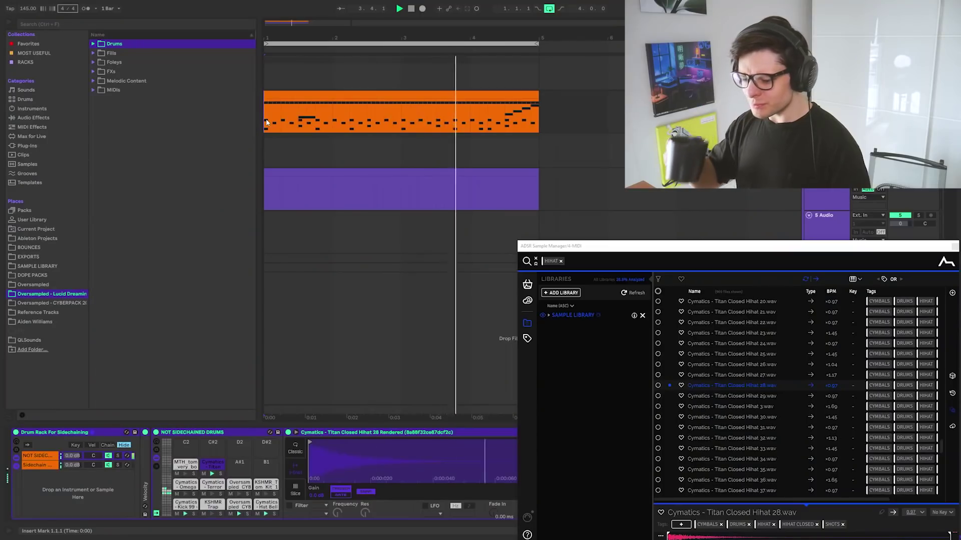
{"action": "left_click", "coordinate": [333, 146]}
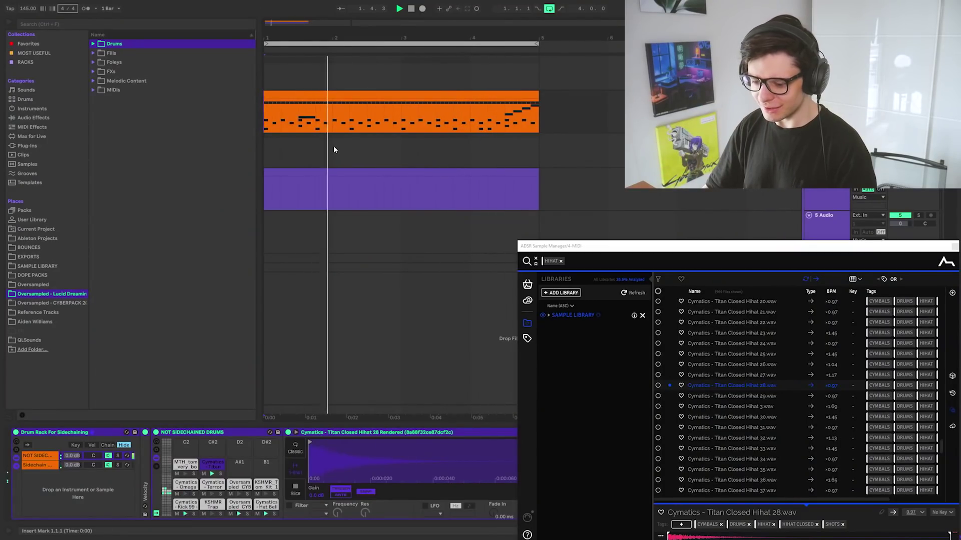
{"action": "key", "text": "space"}
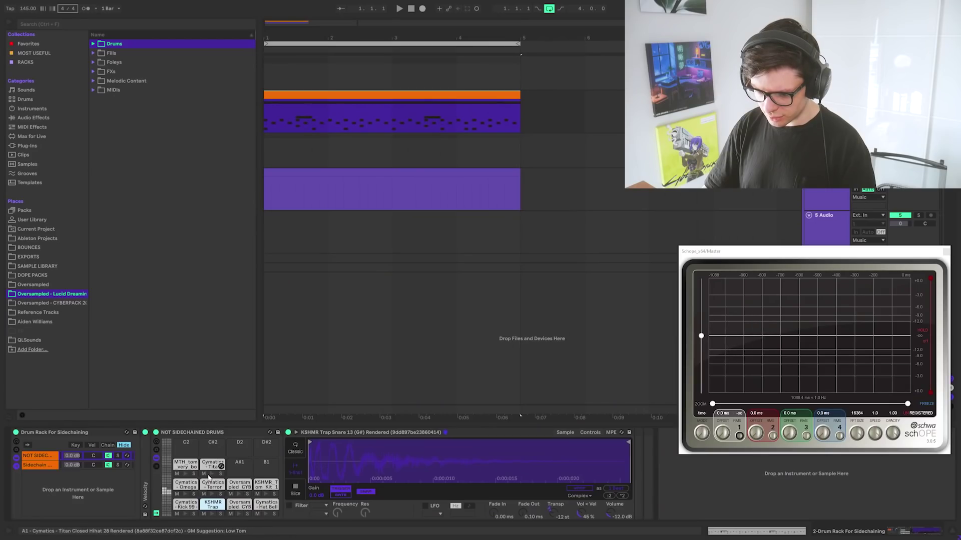
Add an EQ Eight after the Titan Closed Hihat 28 sample in the drum rack.
{"action": "key", "text": "ctrl+f"}
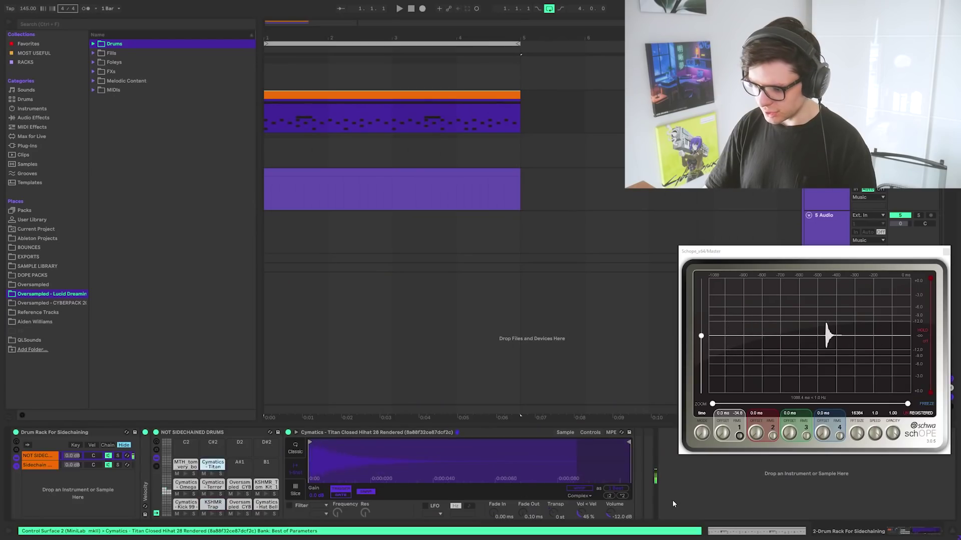
{"action": "type", "text": "EQ Eight"}
{"action": "key", "text": "Down"}
{"action": "key", "text": "Return"}
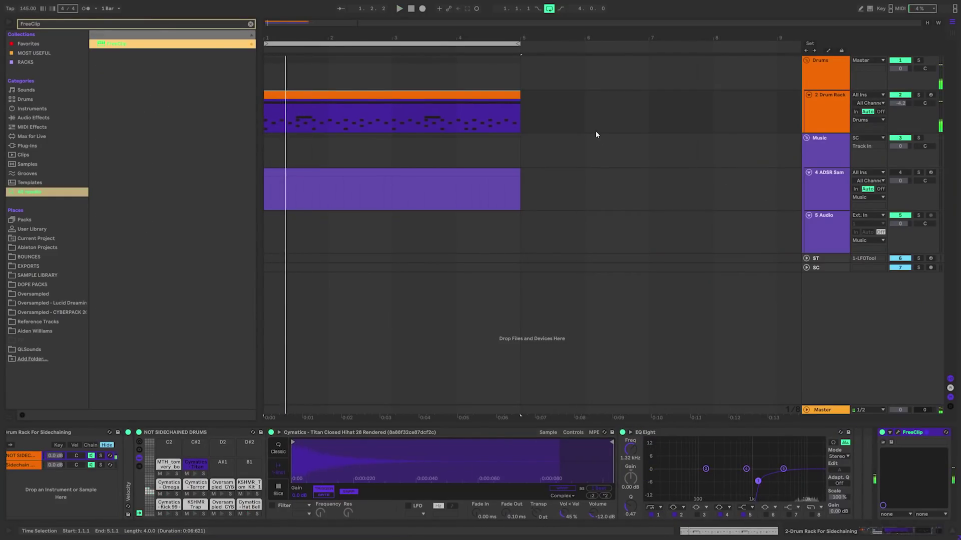
Resample the drum rack into two consecutive four-bar audio clips on the track below, starting at bar 5.
{"action": "left_click", "coordinate": [422, 95]}
{"action": "key", "text": "ctrl+alt+b"}
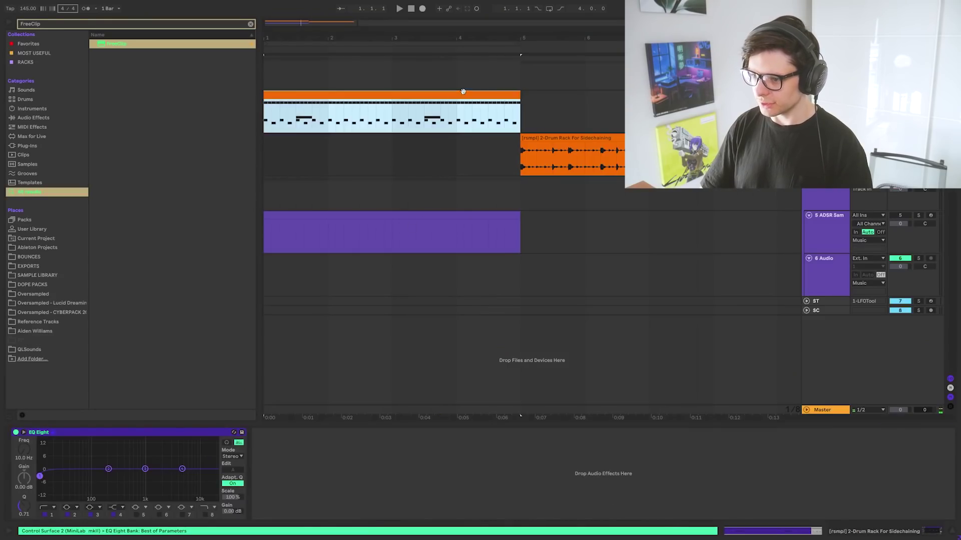
{"action": "left_click", "coordinate": [412, 9]}
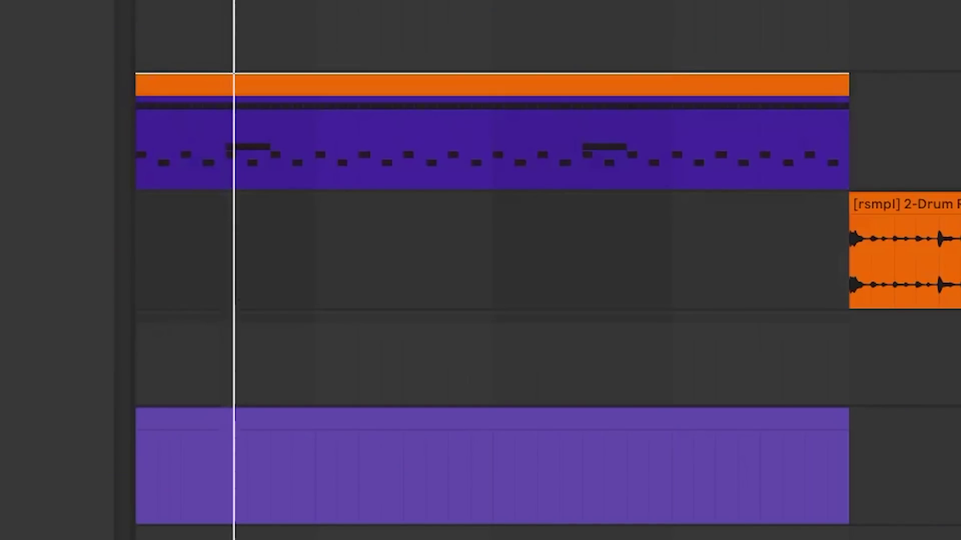
{"action": "key", "text": "F9"}
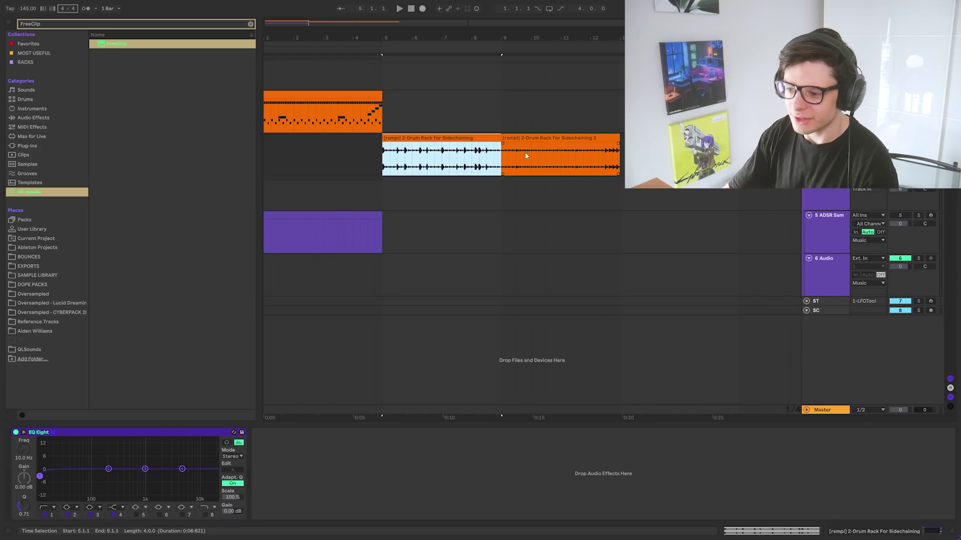
{"action": "left_click", "coordinate": [527, 137]}
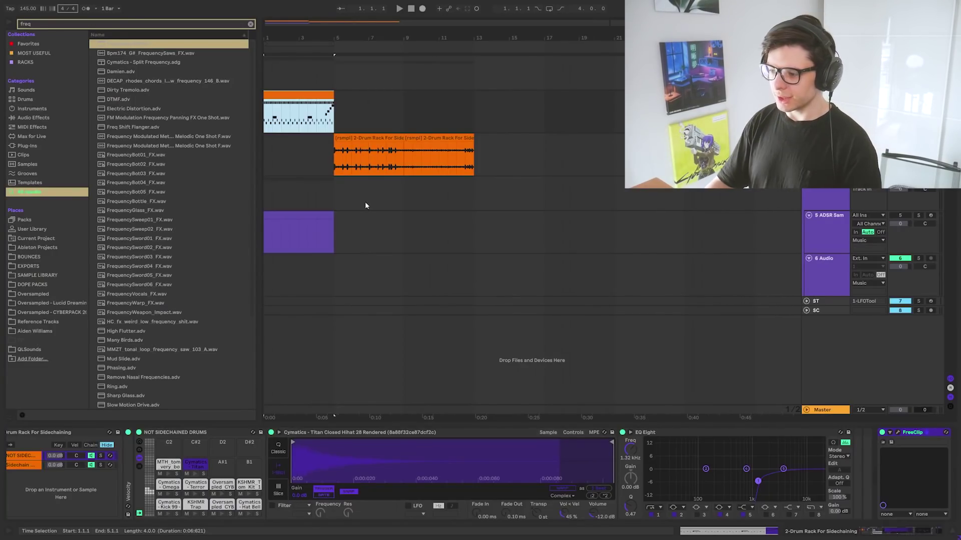
Audition the Cymatics Riser 10 clip and the short clip after it on the purple audio track.
{"action": "key", "text": "plus"}
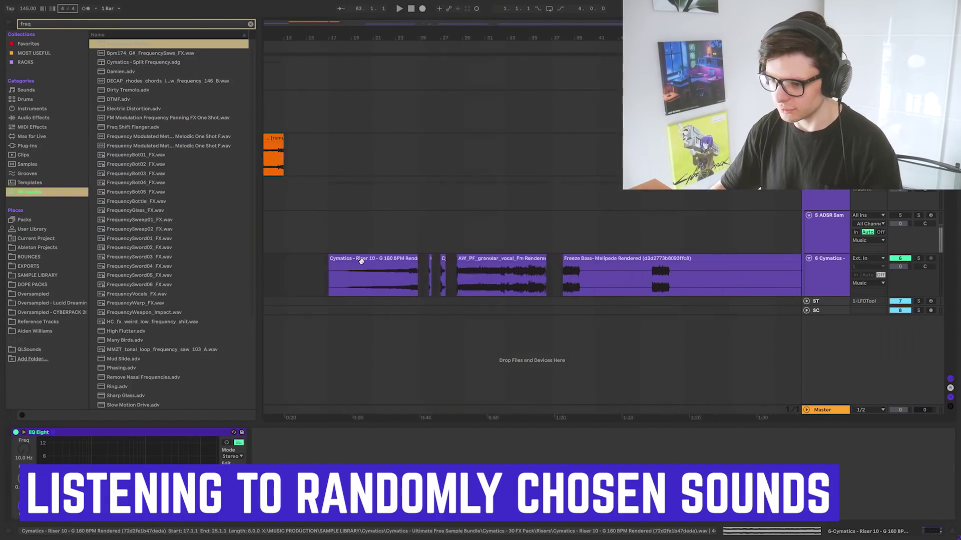
{"action": "scroll", "coordinate": [361, 261], "scroll_direction": "up", "scroll_amount": 3}
{"action": "left_click", "coordinate": [370, 284]}
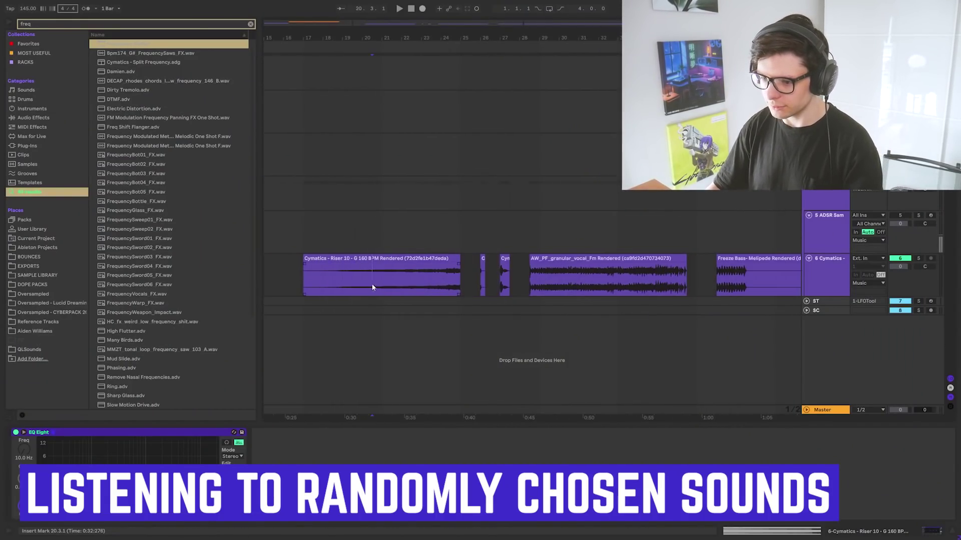
{"action": "scroll", "coordinate": [394, 256], "scroll_direction": "down", "scroll_amount": 6}
{"action": "left_click", "coordinate": [358, 278]}
{"action": "key", "text": "space"}
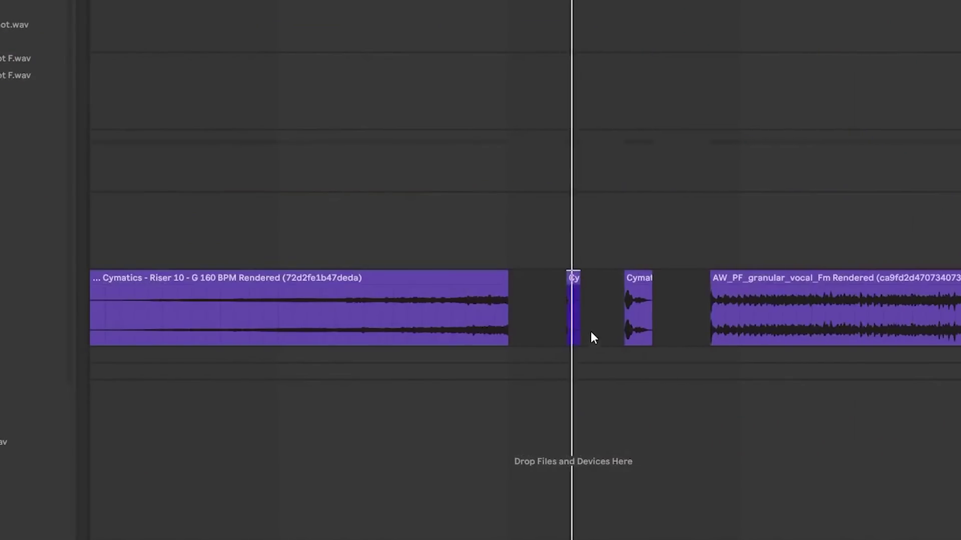
Audition the AW_PF_granular_vocal and Freeze Bass- Melipede clips and inspect the vocal's waveform.
{"action": "scroll", "coordinate": [598, 342], "scroll_direction": "down", "scroll_amount": 3}
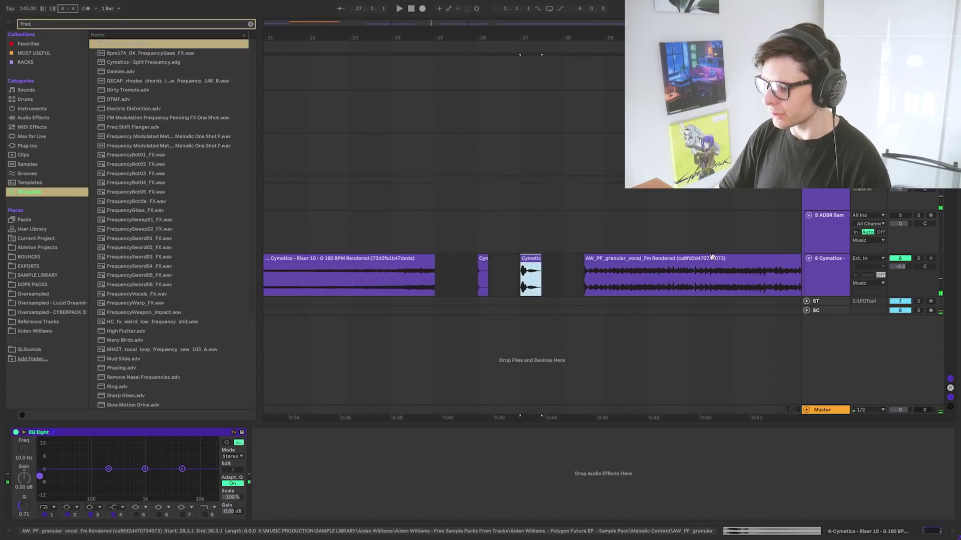
{"action": "left_click", "coordinate": [711, 256]}
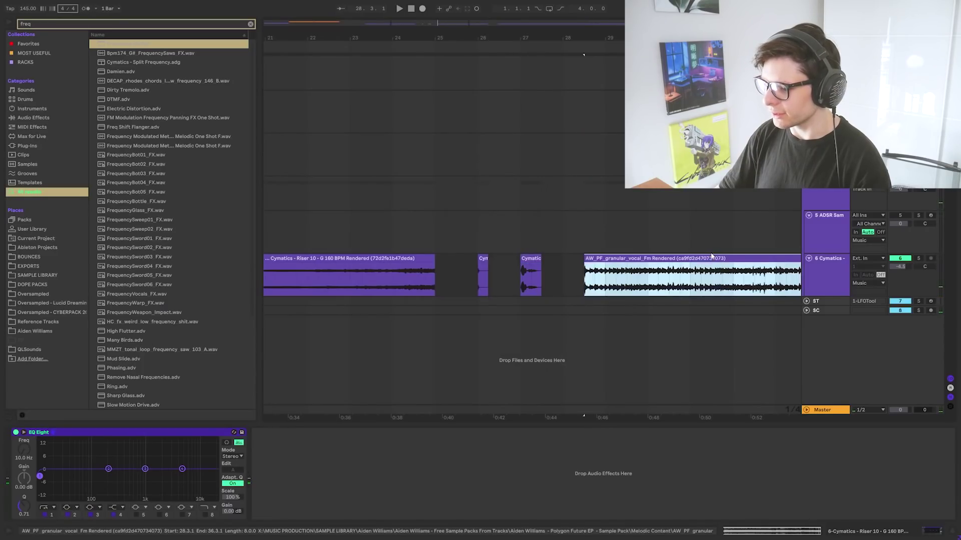
{"action": "key", "text": "space"}
{"action": "double_click", "coordinate": [547, 264]}
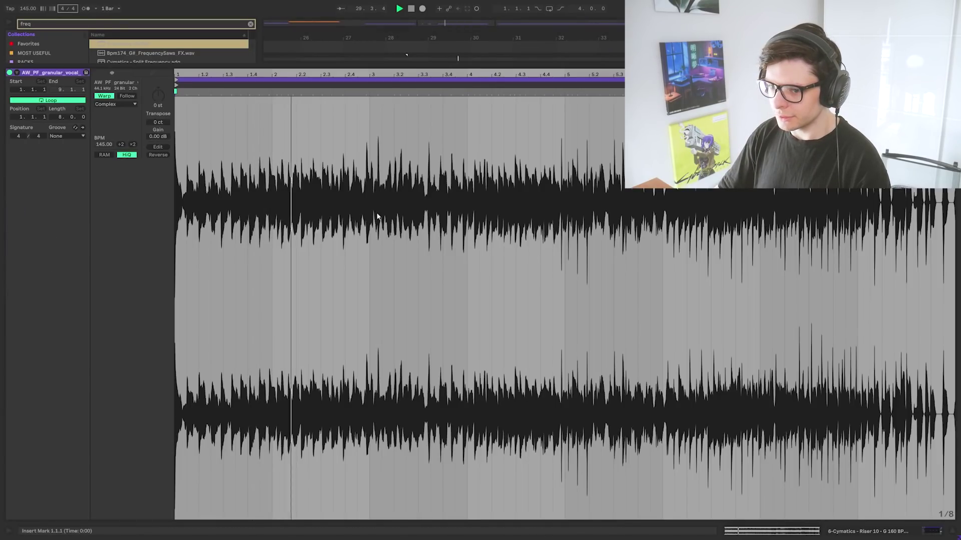
{"action": "key", "text": "ctrl+alt+e"}
{"action": "left_click", "coordinate": [374, 278]}
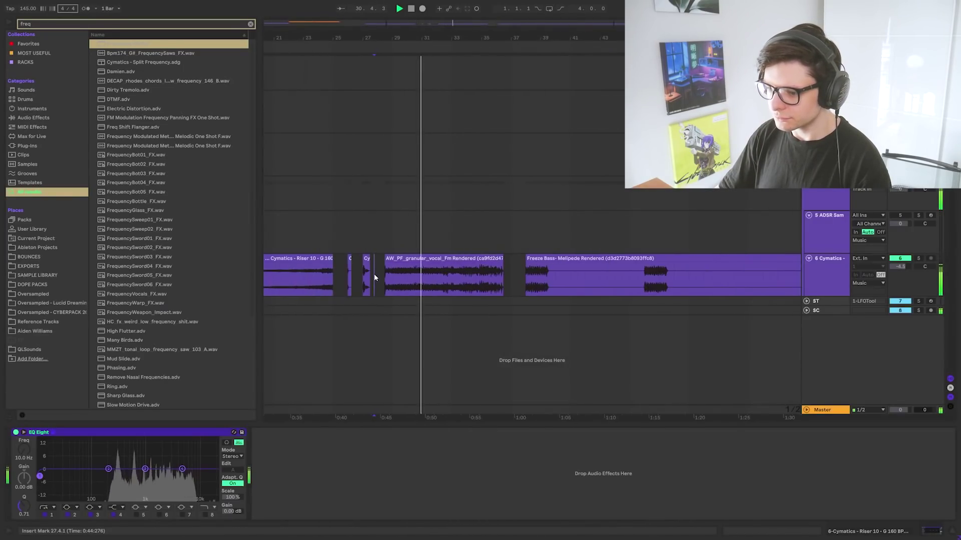
{"action": "key", "text": "space"}
{"action": "double_click", "coordinate": [535, 277]}
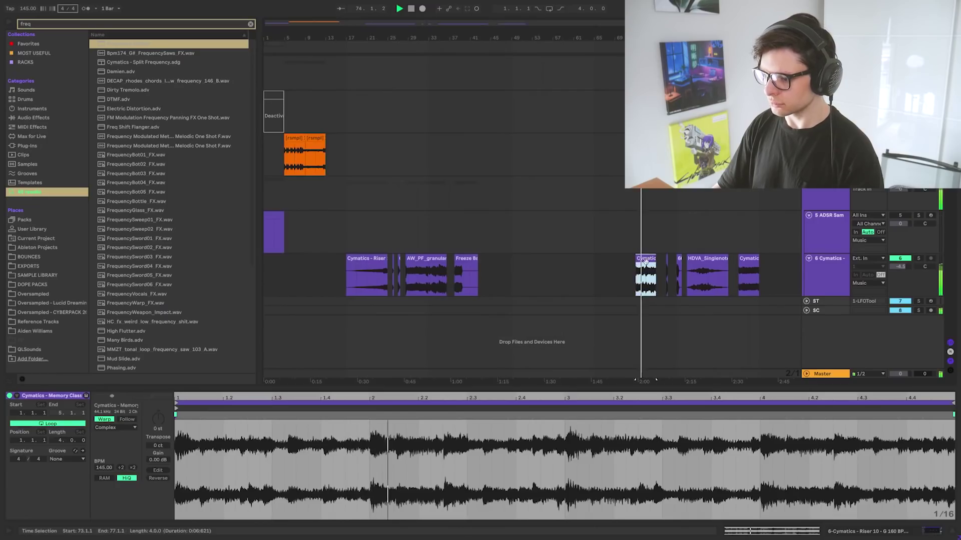
Move the Cymatics Memory clip and the HDVA_Singlenote clip earlier, closing the gaps after the Freeze Bass clip.
{"action": "left_click_drag", "start_coordinate": [645, 260], "coordinate": [502, 273]}
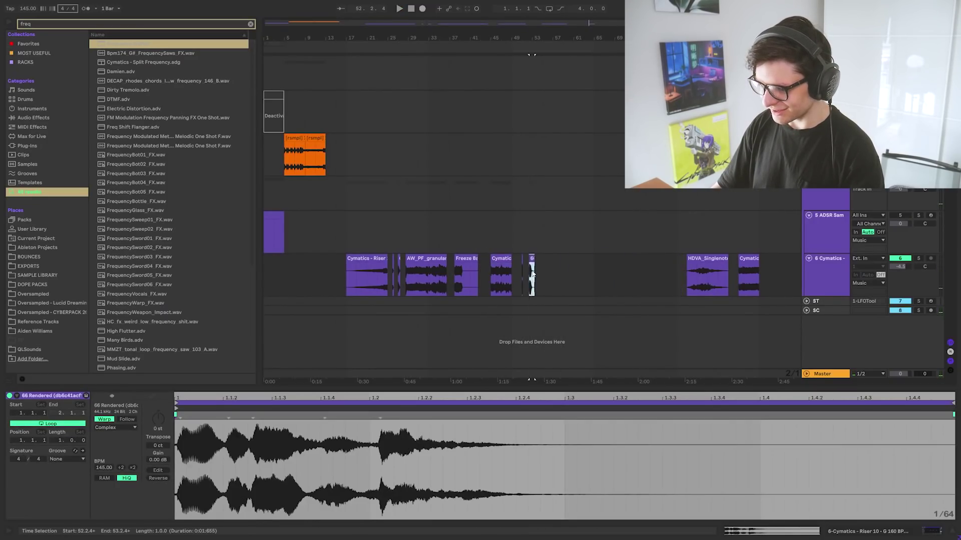
{"action": "scroll", "coordinate": [568, 252], "scroll_direction": "up", "scroll_amount": 2}
{"action": "left_click_drag", "start_coordinate": [698, 273], "coordinate": [507, 275]}
Audition the HDVA_Singlenote clip and the Cymatics x San Holo Yamaha one-shot clip.
{"action": "key", "text": "space"}
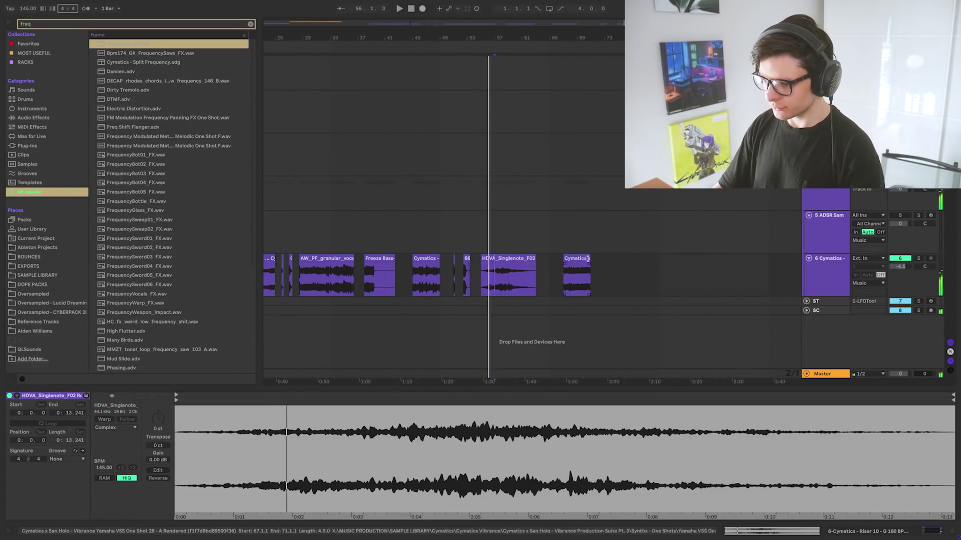
{"action": "left_click", "coordinate": [588, 259]}
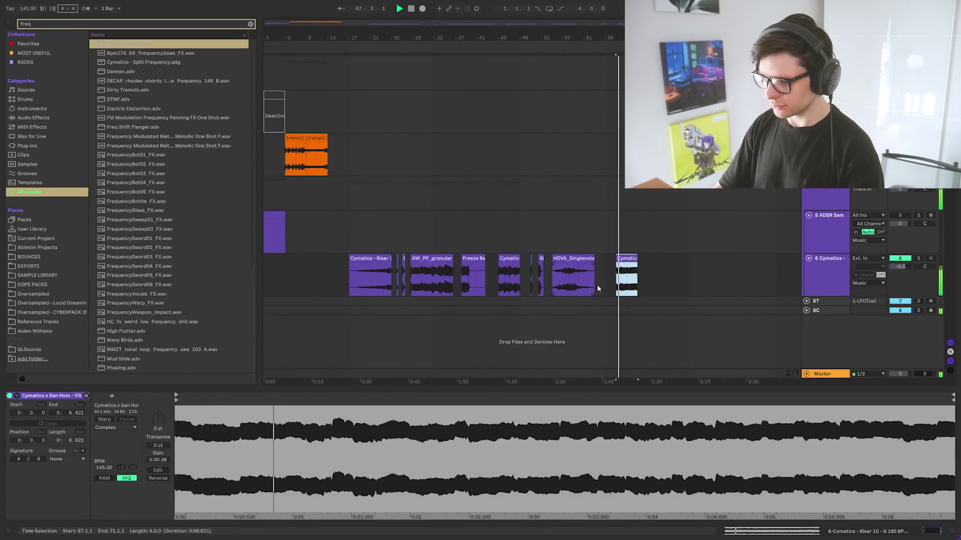
{"action": "left_click", "coordinate": [597, 284]}
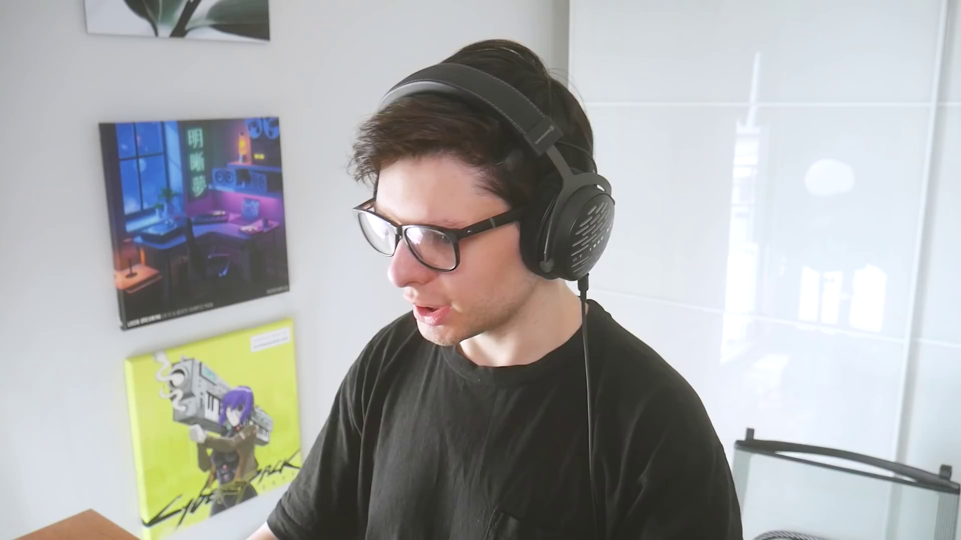